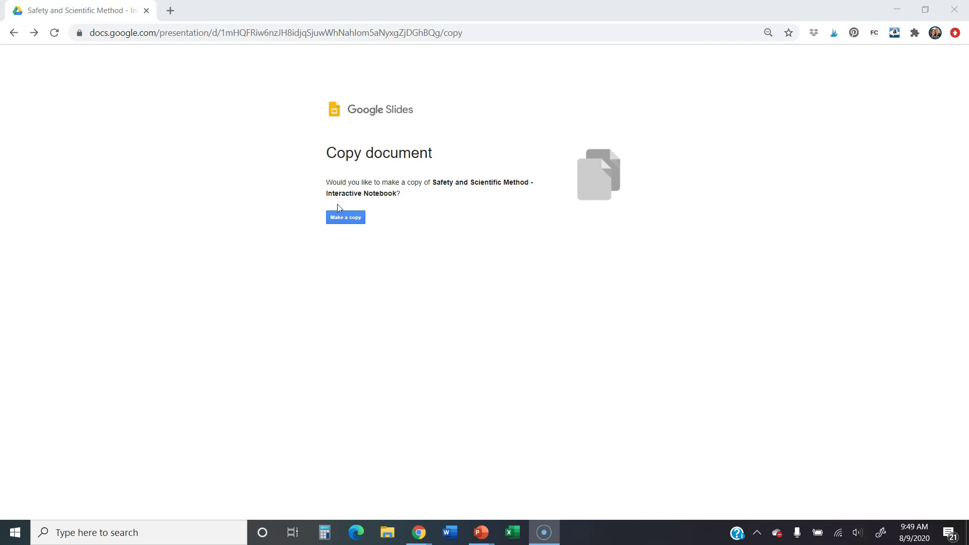
Make a copy of the Safety and Scientific Method Interactive Notebook.
{"action": "left_click", "coordinate": [343, 222]}
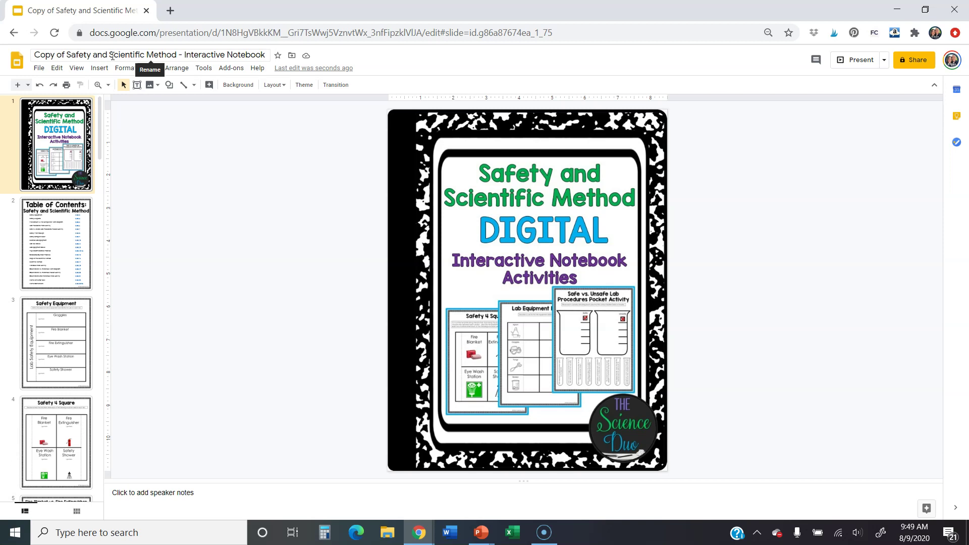
Rename the copy 'Safety and Scientific Method - Interactive Notebook' and go to slide 2.
{"action": "left_click", "coordinate": [68, 57]}
{"action": "key", "text": "BackSpace"}
{"action": "key", "text": "BackSpace"}
{"action": "key", "text": "BackSpace"}
{"action": "key", "text": "BackSpace"}
{"action": "key", "text": "BackSpace"}
{"action": "key", "text": "BackSpace"}
{"action": "key", "text": "BackSpace"}
{"action": "key", "text": "BackSpace"}
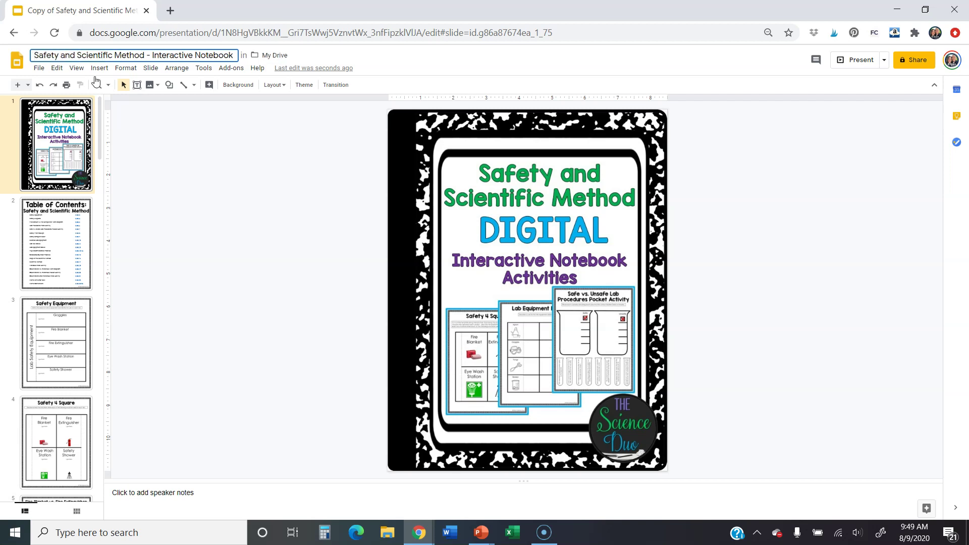
{"action": "left_click", "coordinate": [140, 135]}
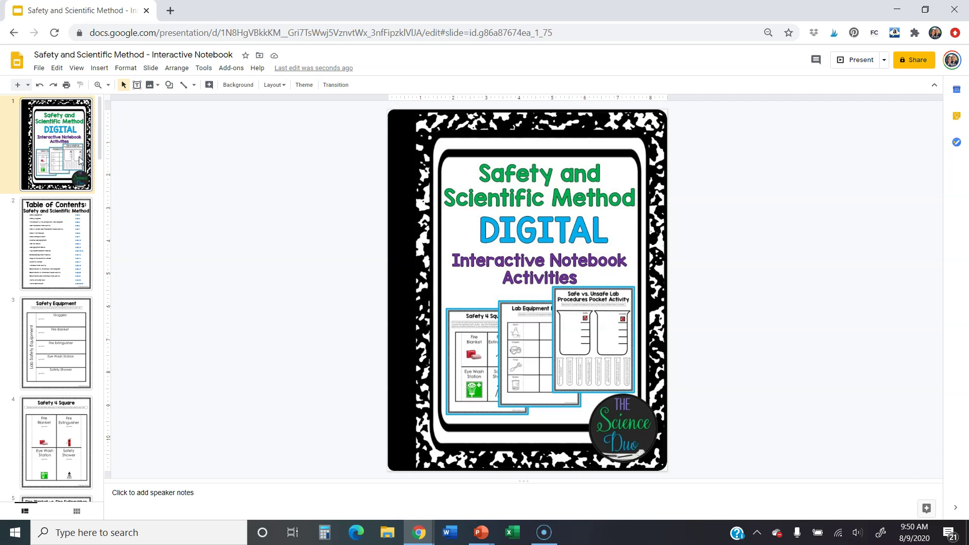
{"action": "key", "text": "Down"}
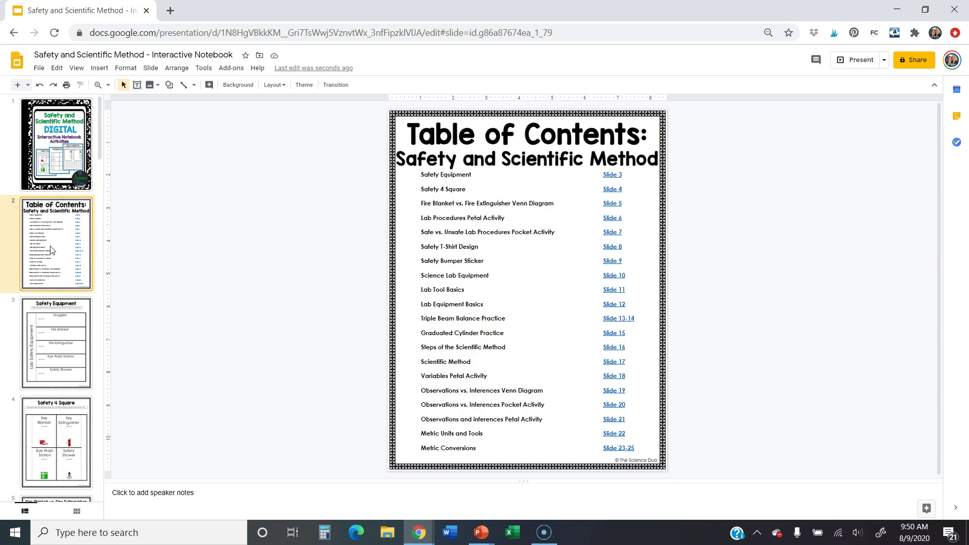
Go to slide 3, Safety Equipment.
{"action": "left_click", "coordinate": [57, 325]}
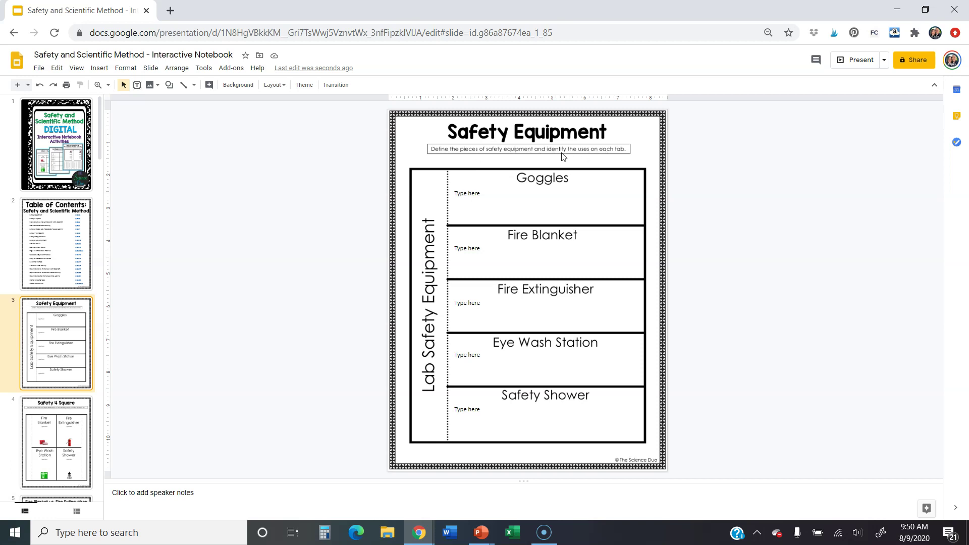
Check the Goggles, Fire Blanket and Fire Extinguisher answer boxes, then reach the slide 5 Venn diagram.
{"action": "left_click", "coordinate": [480, 194]}
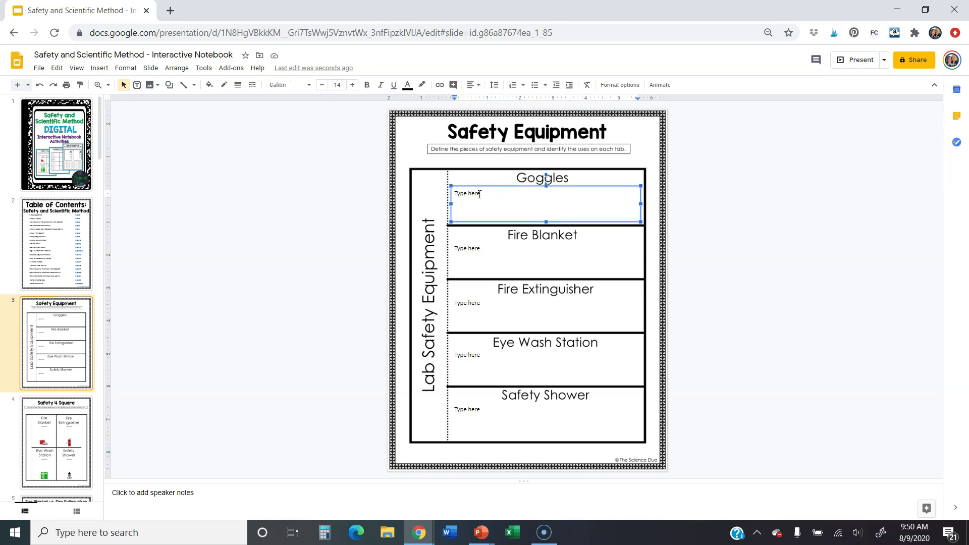
{"action": "left_click", "coordinate": [468, 250]}
{"action": "left_click", "coordinate": [464, 304]}
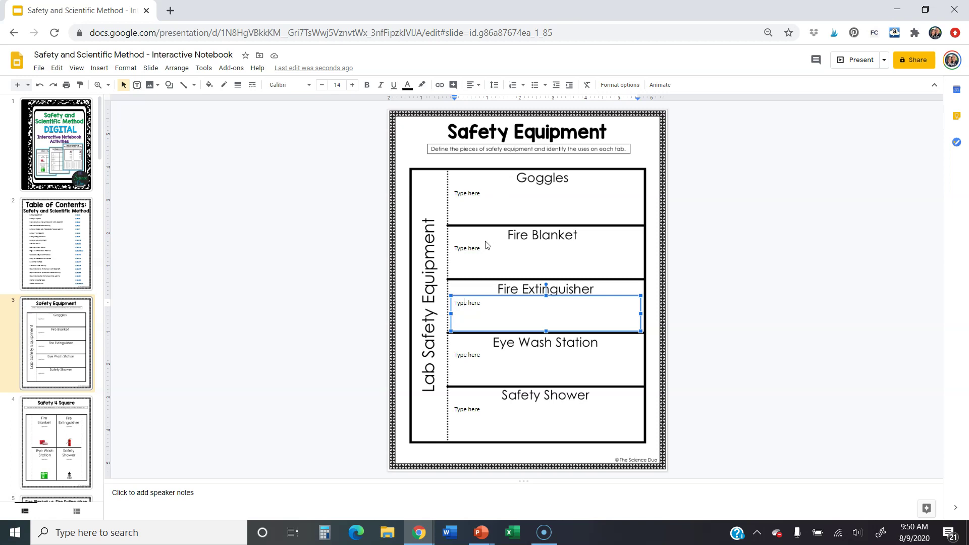
{"action": "left_click", "coordinate": [74, 447]}
{"action": "key", "text": "Down"}
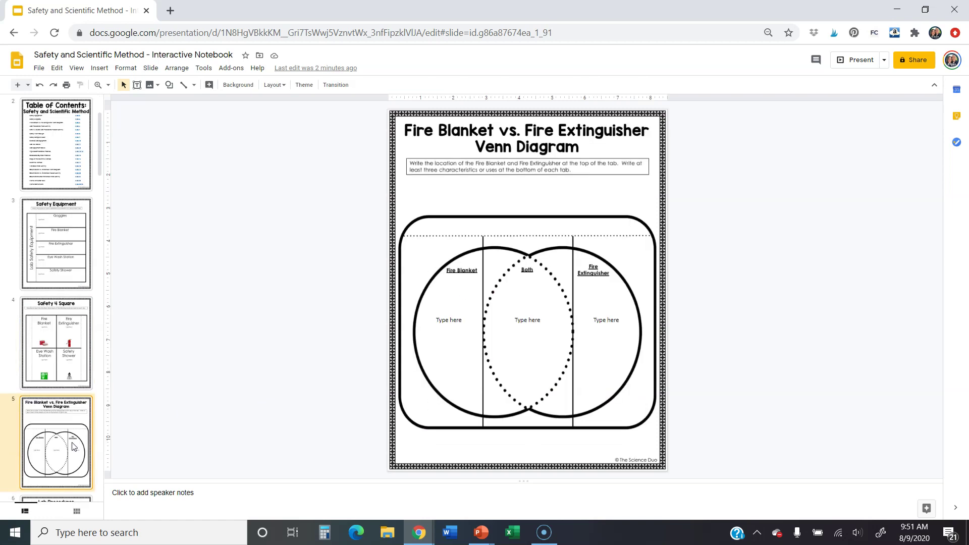
Advance to slide 6, the Lab Procedures Petal Activity.
{"action": "key", "text": "Down"}
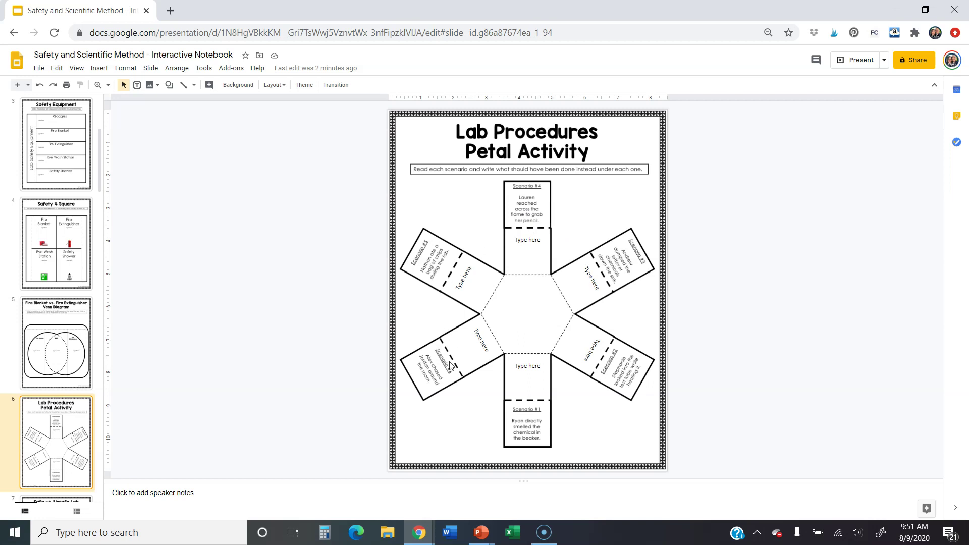
Inspect the top and upper-left petal answer boxes, then move on to the next slide.
{"action": "left_click", "coordinate": [525, 243]}
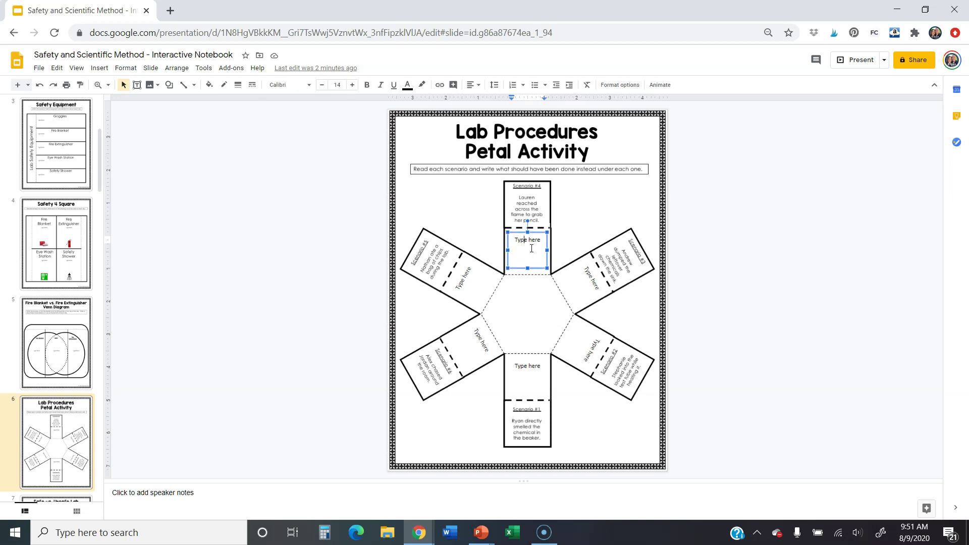
{"action": "left_click", "coordinate": [476, 307]}
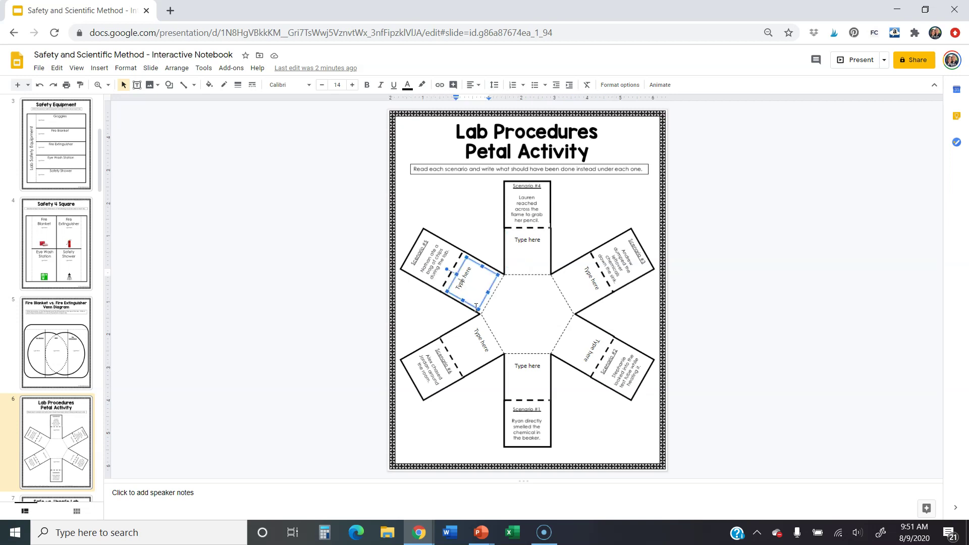
{"action": "left_click", "coordinate": [341, 343]}
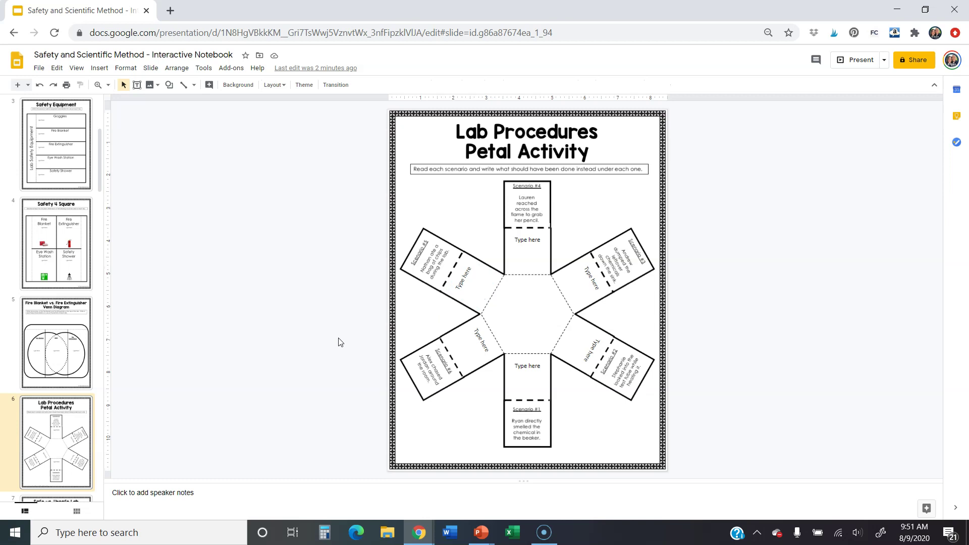
{"action": "left_click", "coordinate": [465, 277]}
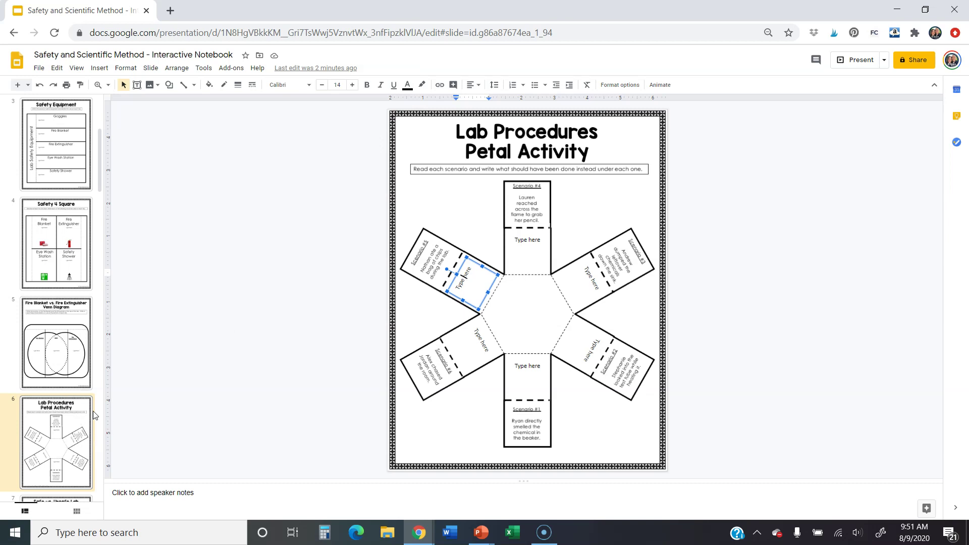
{"action": "left_click", "coordinate": [73, 412]}
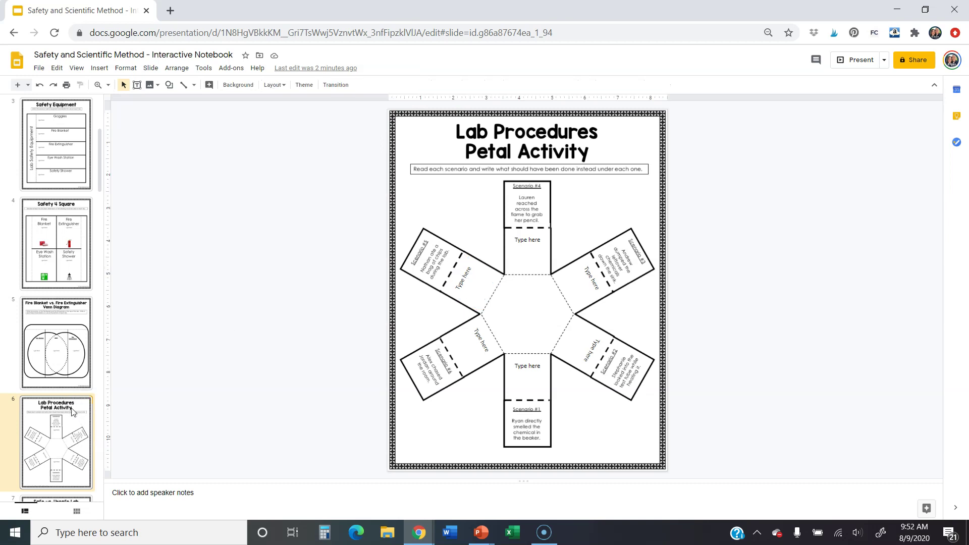
{"action": "key", "text": "Down"}
{"action": "key", "text": "Down"}
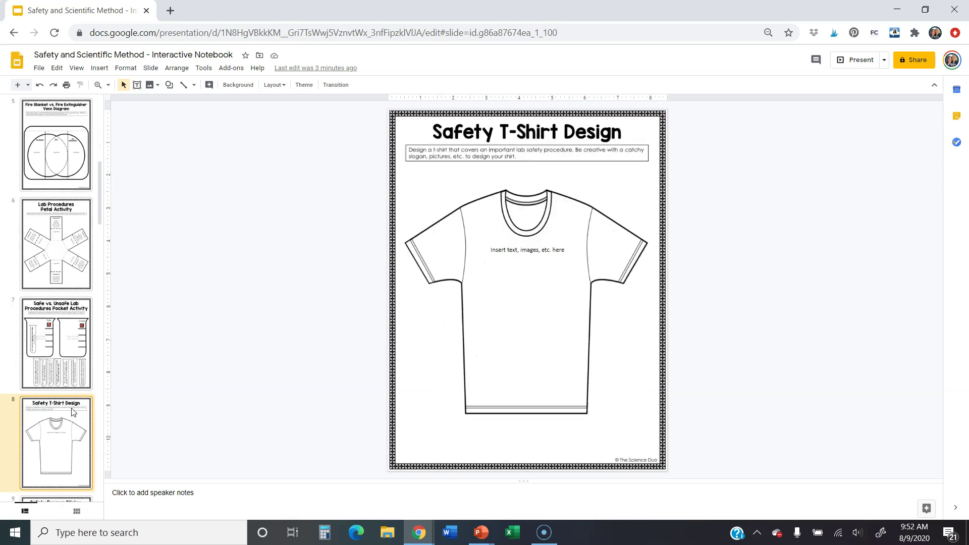
Return to slide 7, the Safe vs. Unsafe Lab Procedures Pocket Activity.
{"action": "key", "text": "Up"}
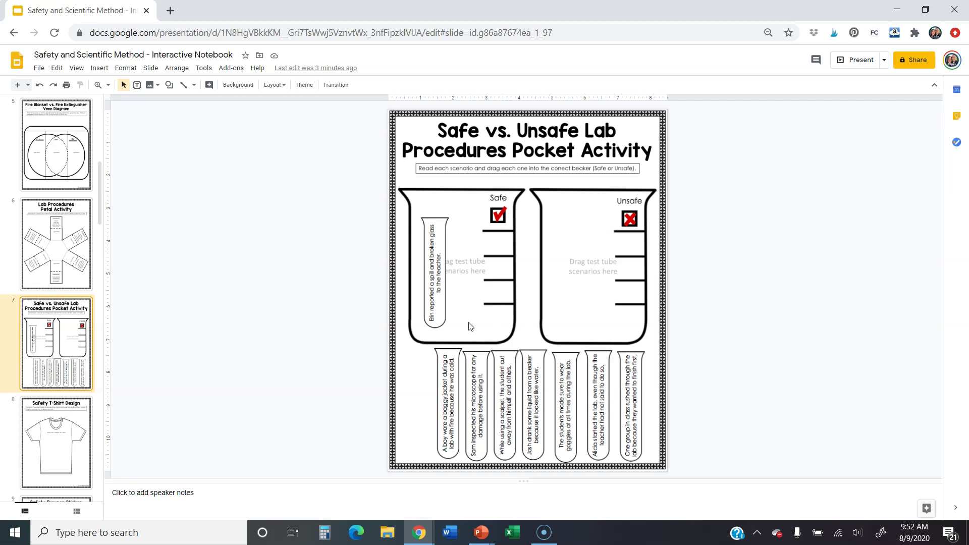
Drag the spill test tube to the bottom row and back into the Safe beaker, then open slide 8.
{"action": "left_click_drag", "start_coordinate": [435, 281], "coordinate": [415, 412]}
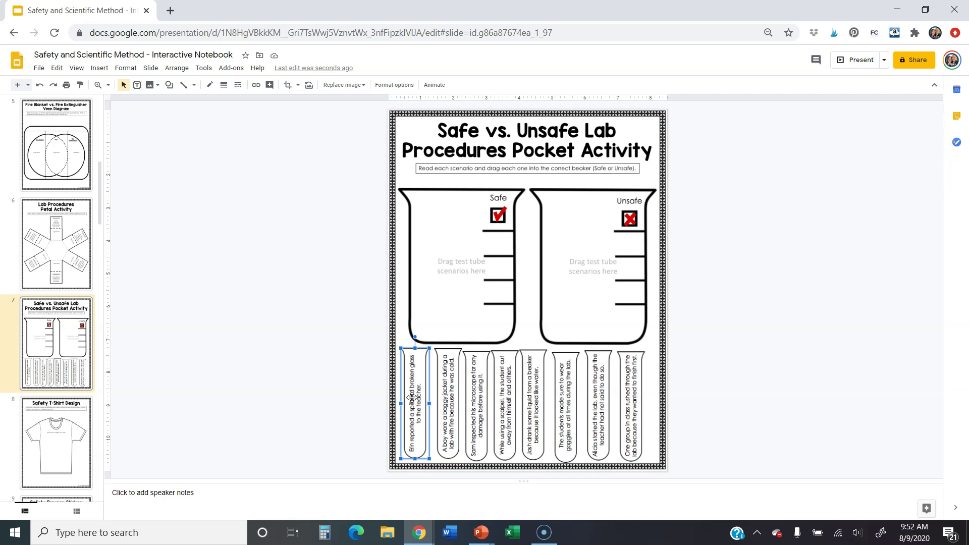
{"action": "left_click_drag", "start_coordinate": [413, 397], "coordinate": [431, 258]}
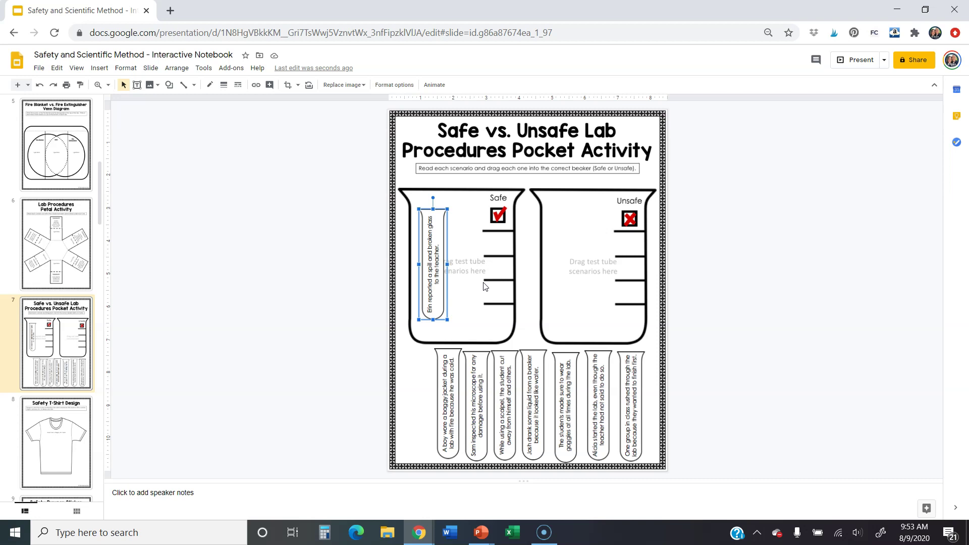
{"action": "left_click", "coordinate": [53, 449]}
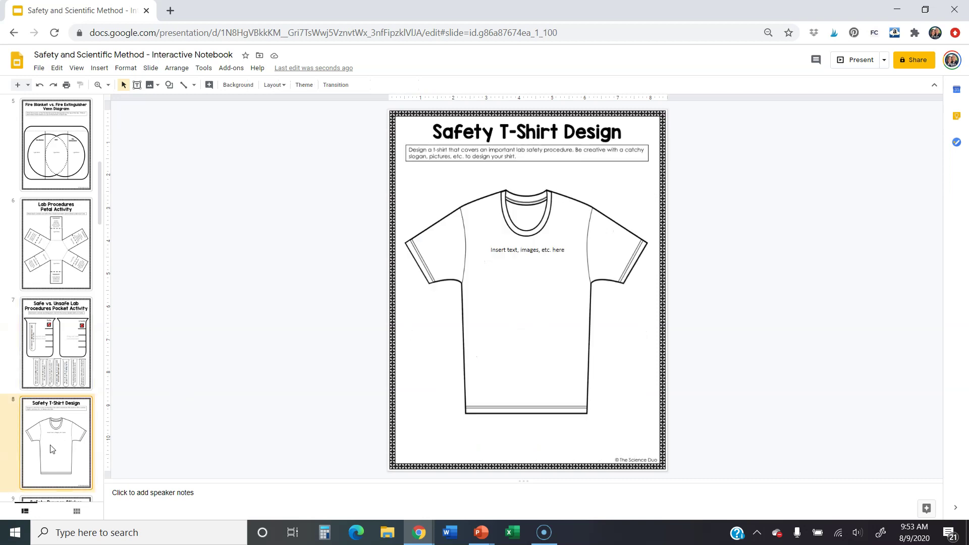